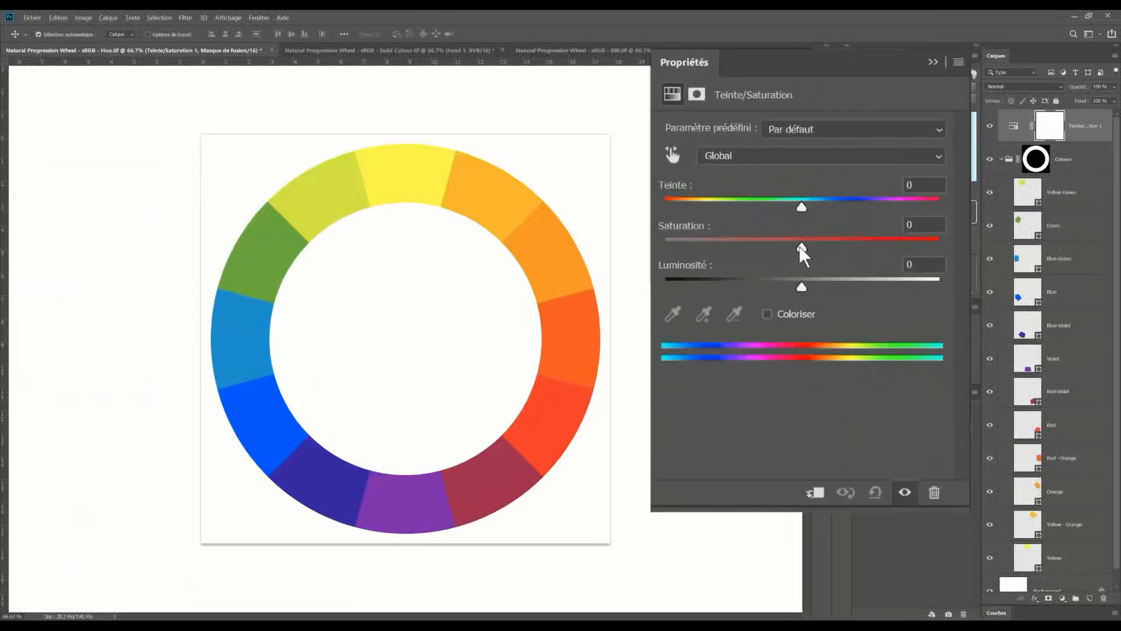
Set the Hue/Saturation adjustment layer's saturation to -100 and toggle its visibility to compare the wheel in greyscale and in colour
drag(330, 193, 265, 196)
drag(735, 248, 656, 258)
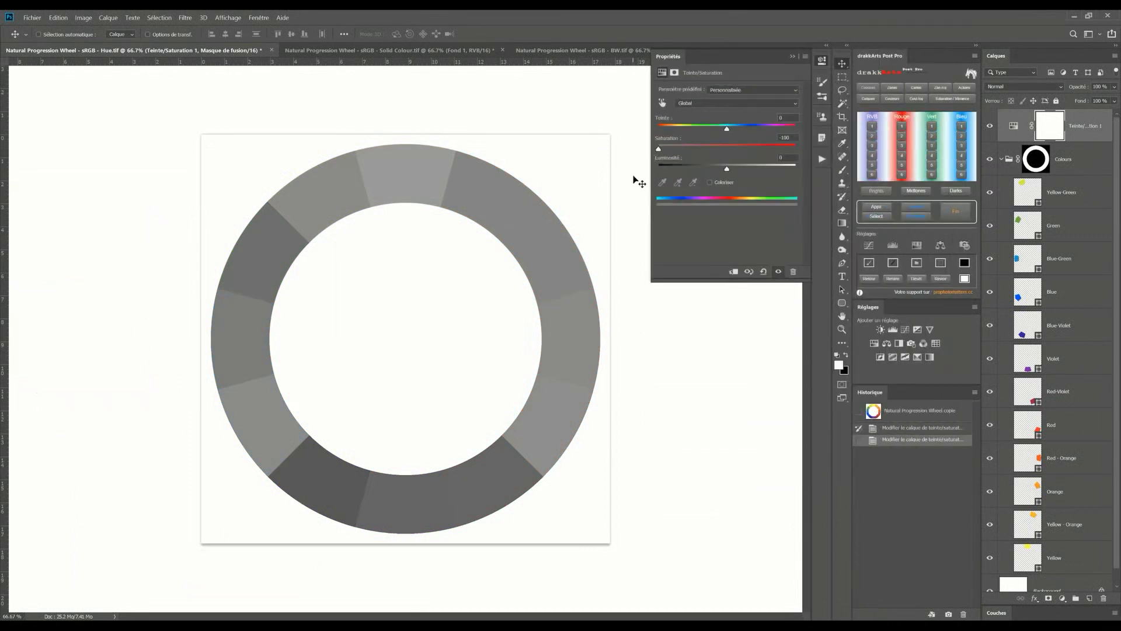
click(989, 127)
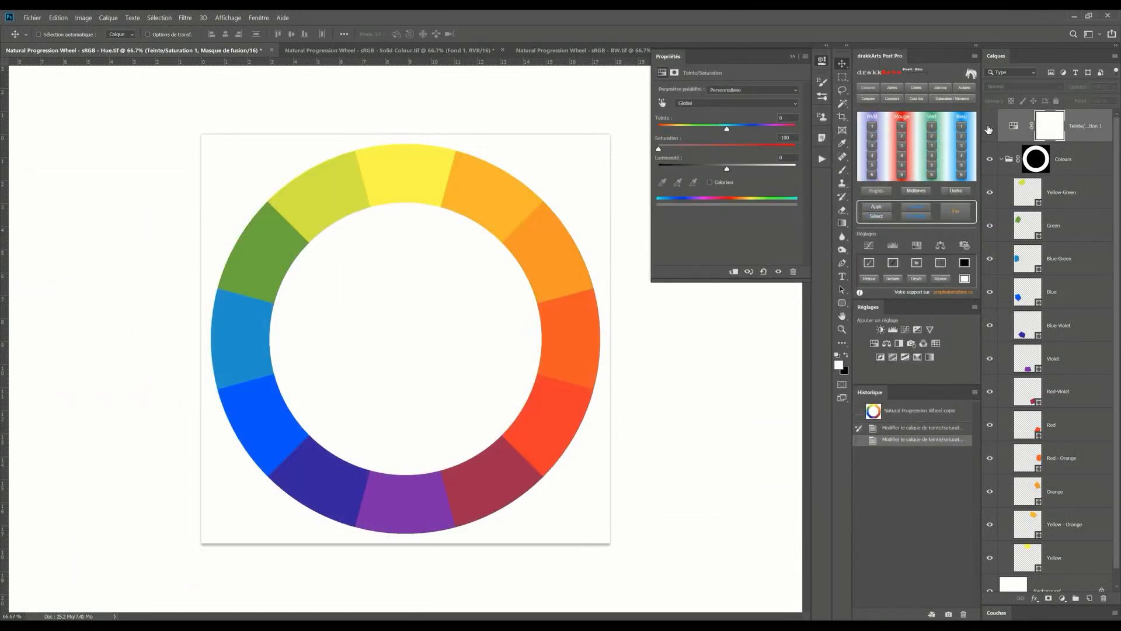
click(989, 127)
click(989, 126)
Hide and reshow the Yellow and Blue layers to examine these two segments in colour
click(990, 558)
click(990, 557)
click(991, 559)
click(992, 560)
click(991, 293)
click(991, 294)
click(991, 293)
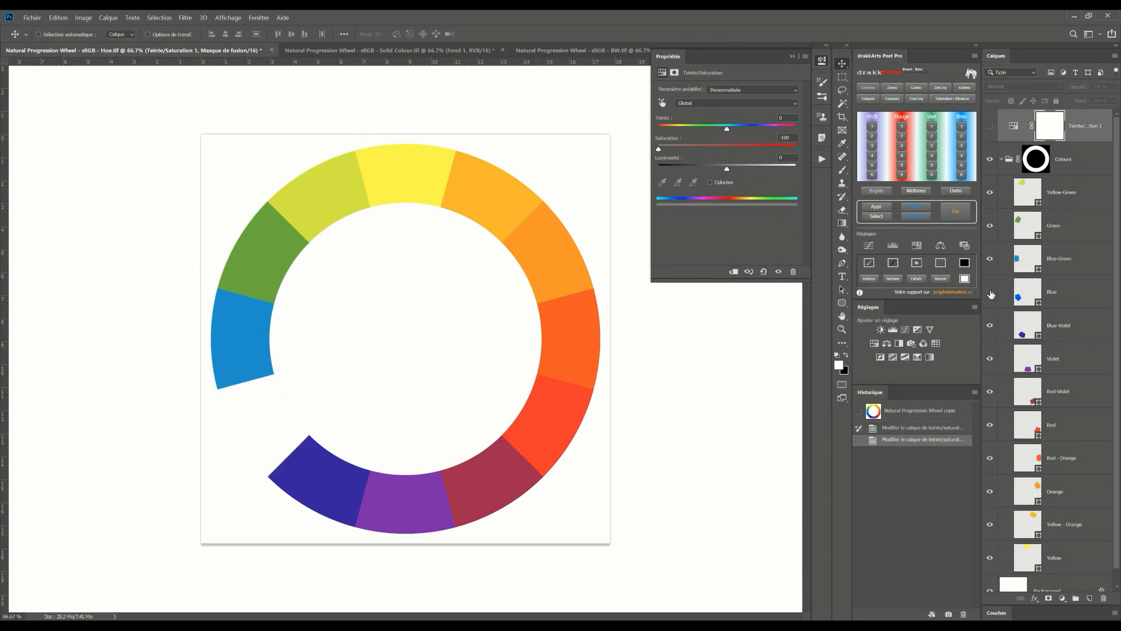
click(992, 293)
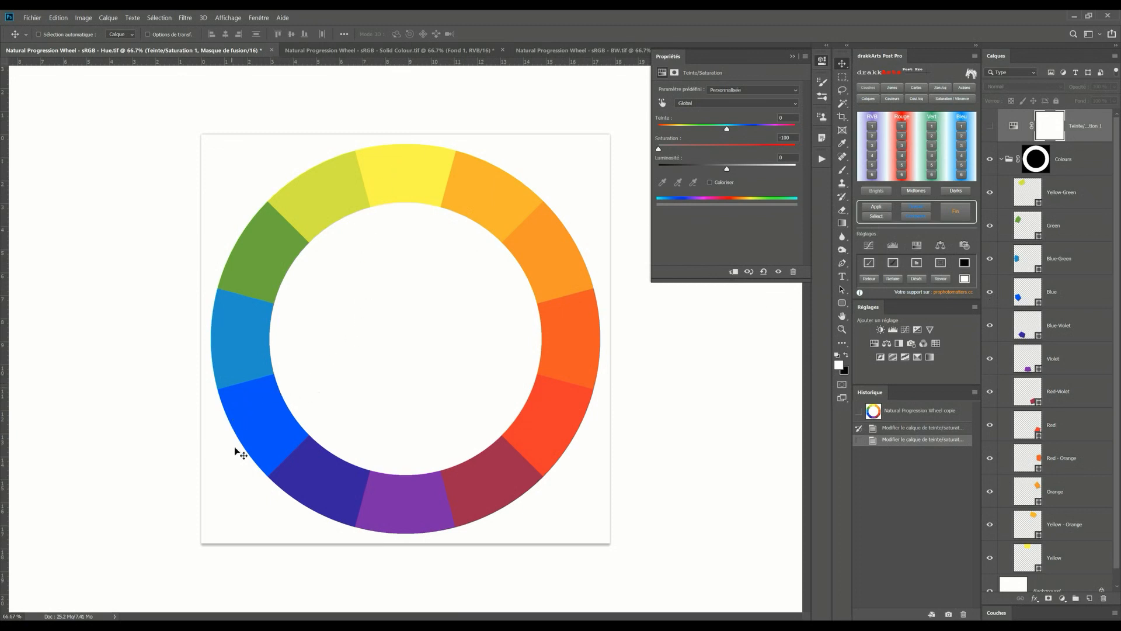
Show the Hue/Saturation layer and toggle the Blue and Yellow layers to compare their grey tones
click(991, 126)
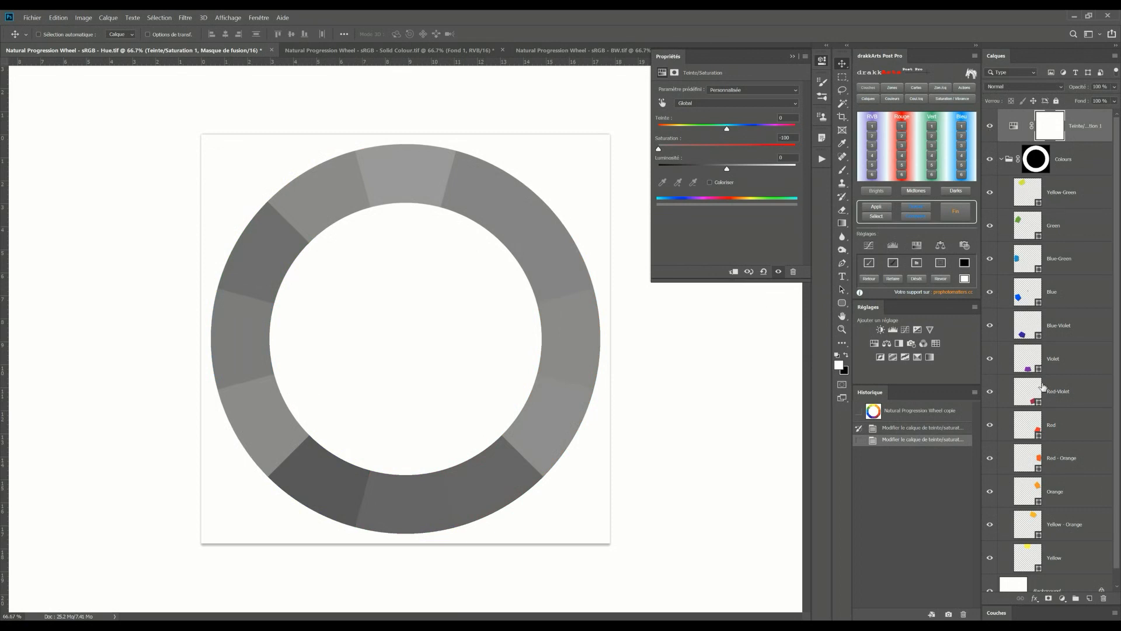
click(991, 292)
click(991, 293)
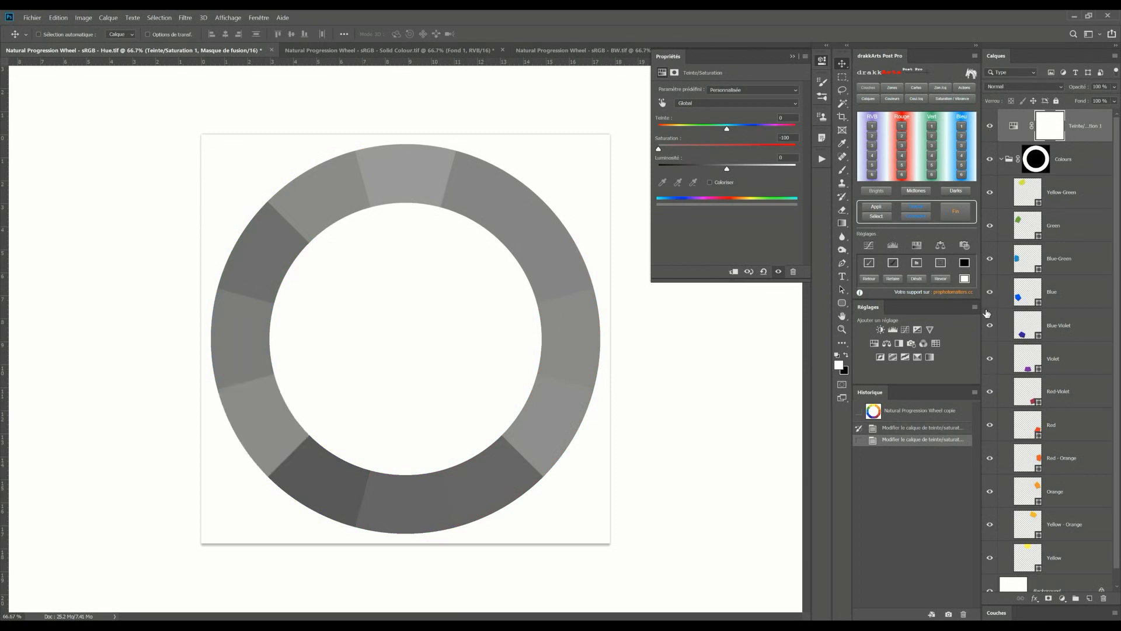
click(993, 559)
click(993, 560)
Hide the Hue/Saturation layer and toggle the Yellow-Orange and Red layers to examine these segments in colour
click(991, 127)
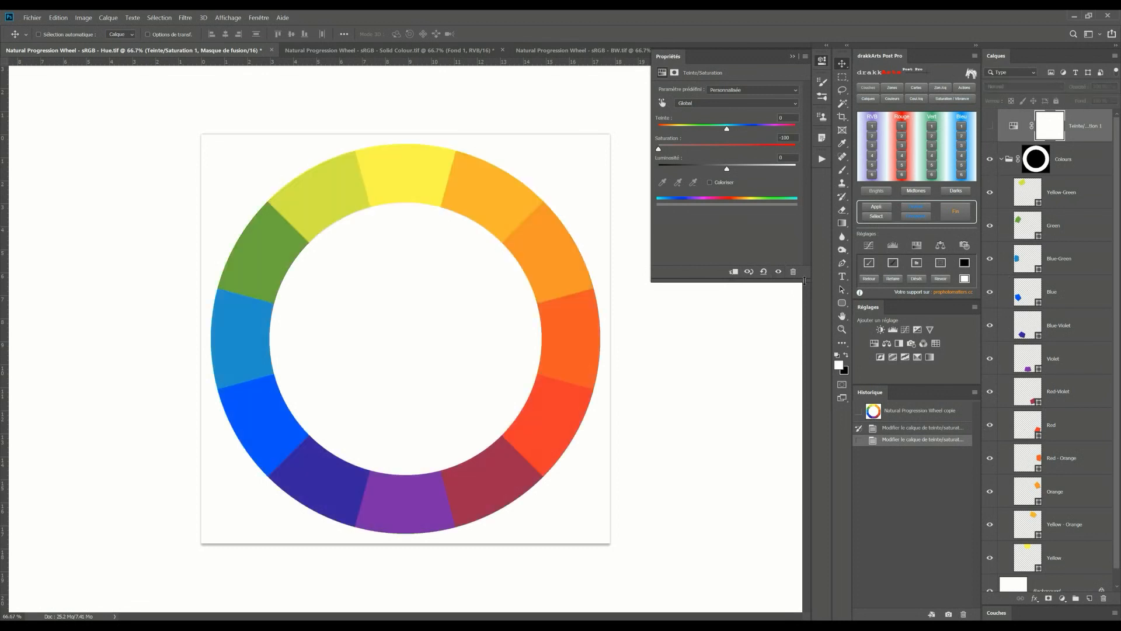
click(995, 525)
click(995, 525)
click(995, 525)
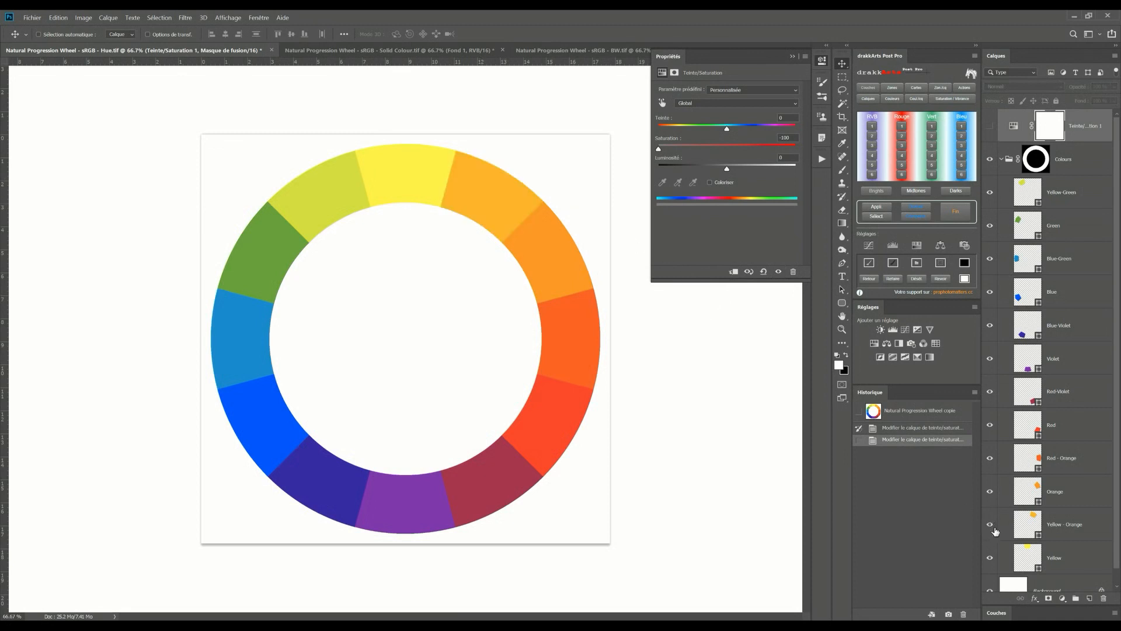
click(989, 426)
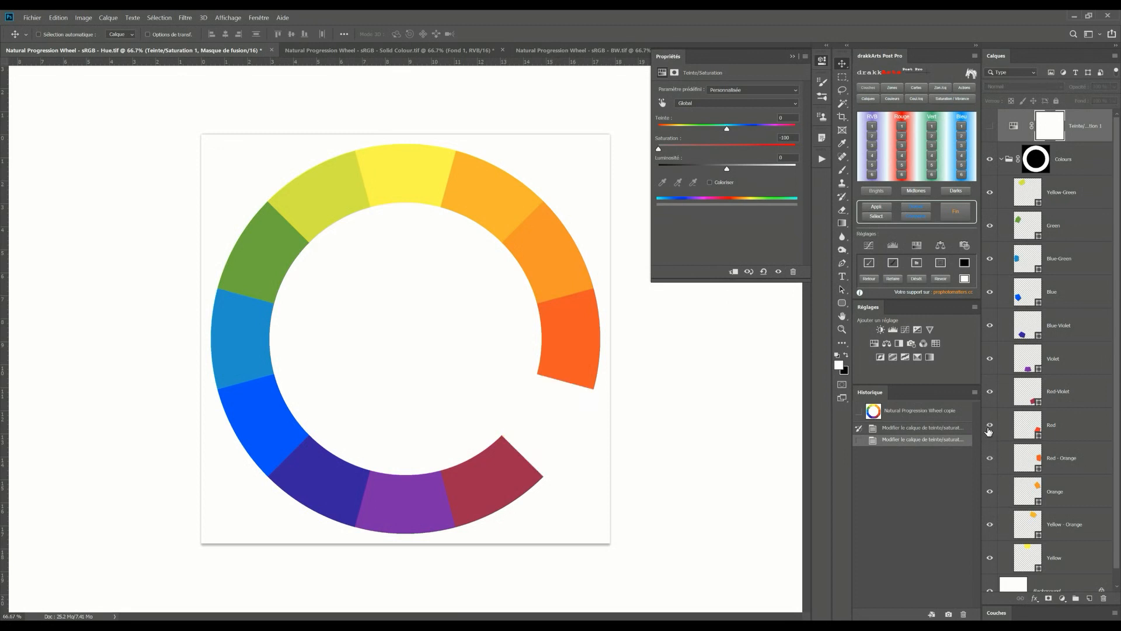
click(989, 430)
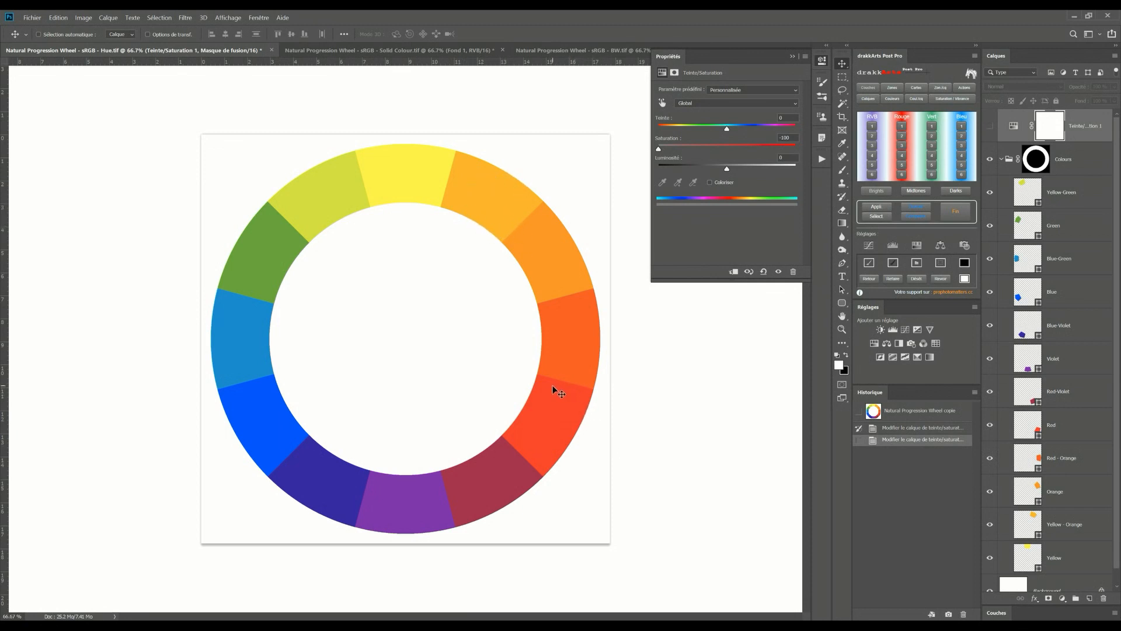
Show the Hue/Saturation layer and toggle the Red and Yellow-Orange layers to compare their grey tones
click(989, 126)
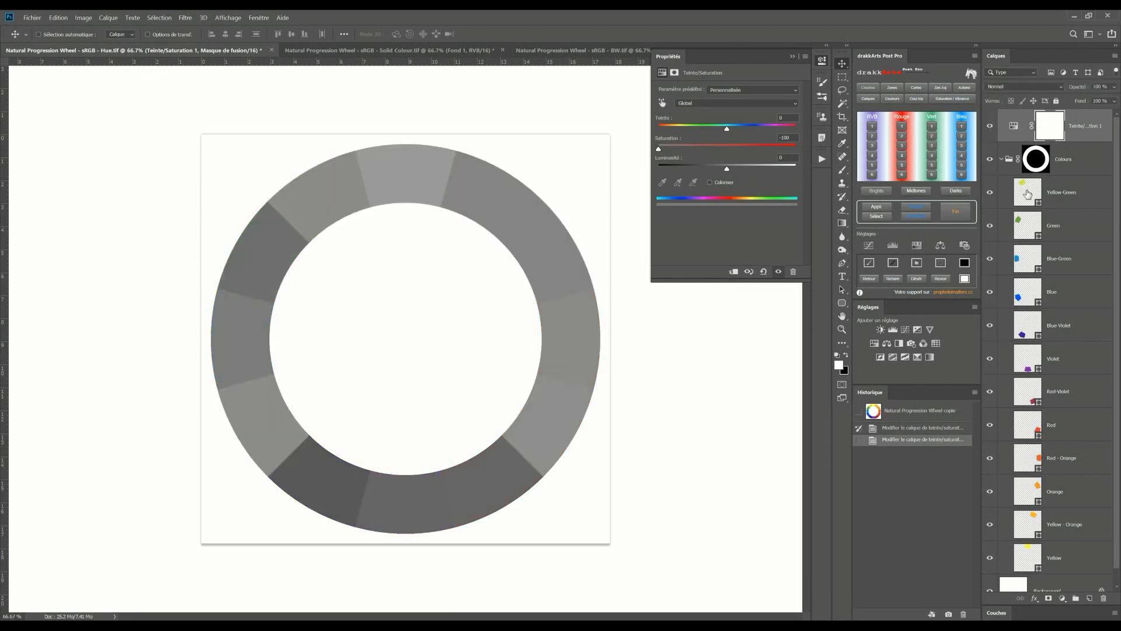
click(990, 426)
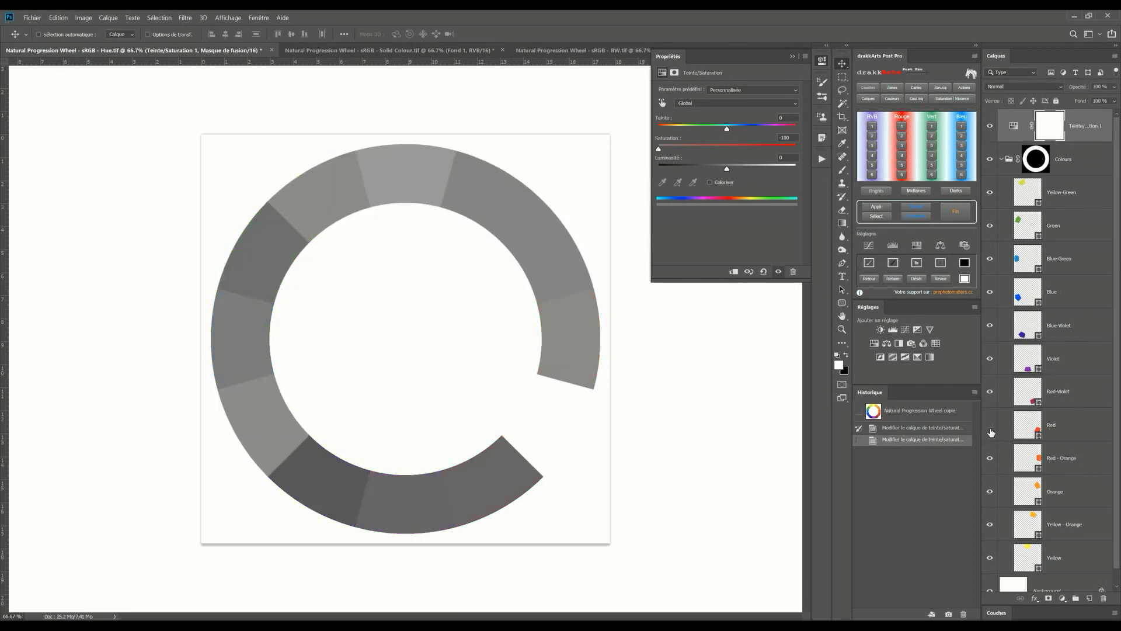
click(990, 428)
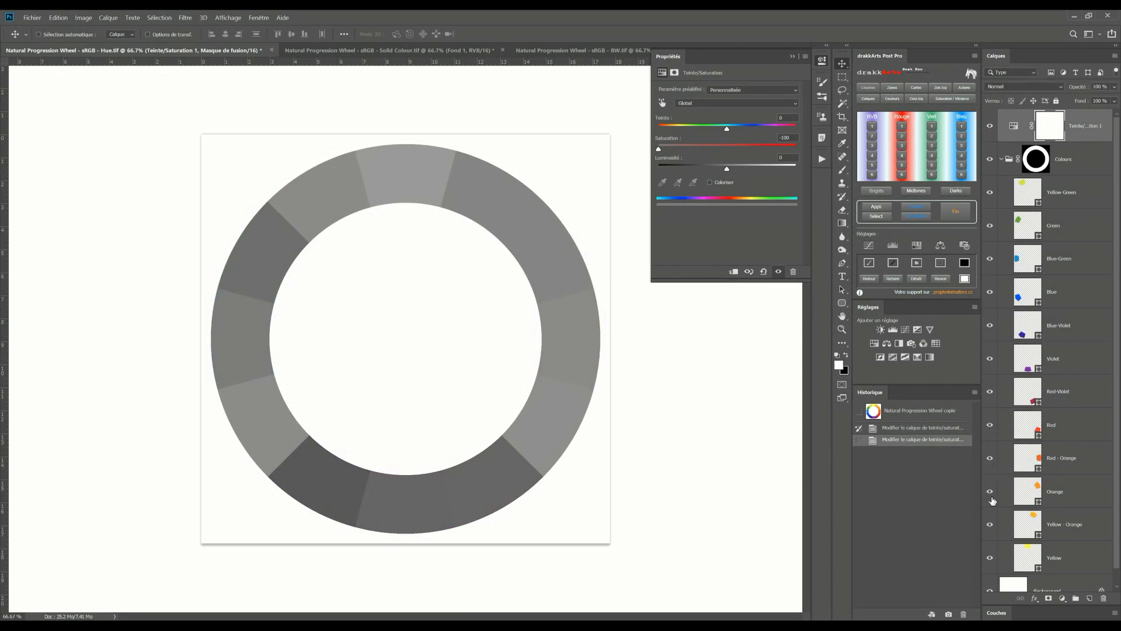
click(990, 525)
click(990, 526)
Hide the Hue/Saturation layer, toggle the Violet and Red-Violet layers in colour, and return the wheel to greyscale
click(990, 126)
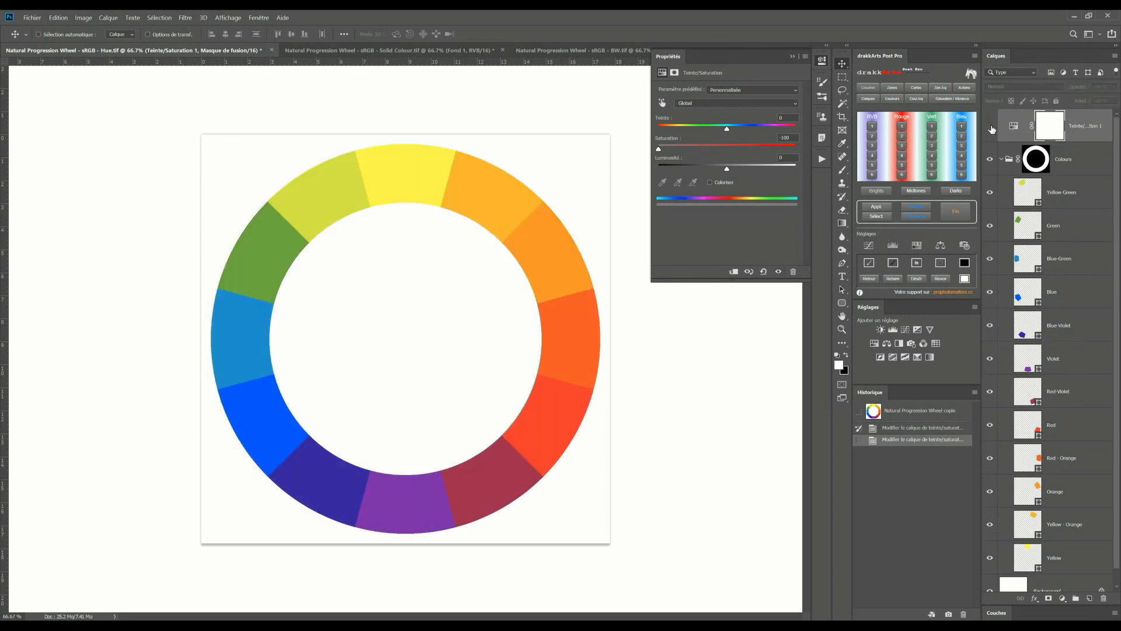
click(989, 358)
click(989, 358)
click(991, 394)
click(991, 394)
click(989, 126)
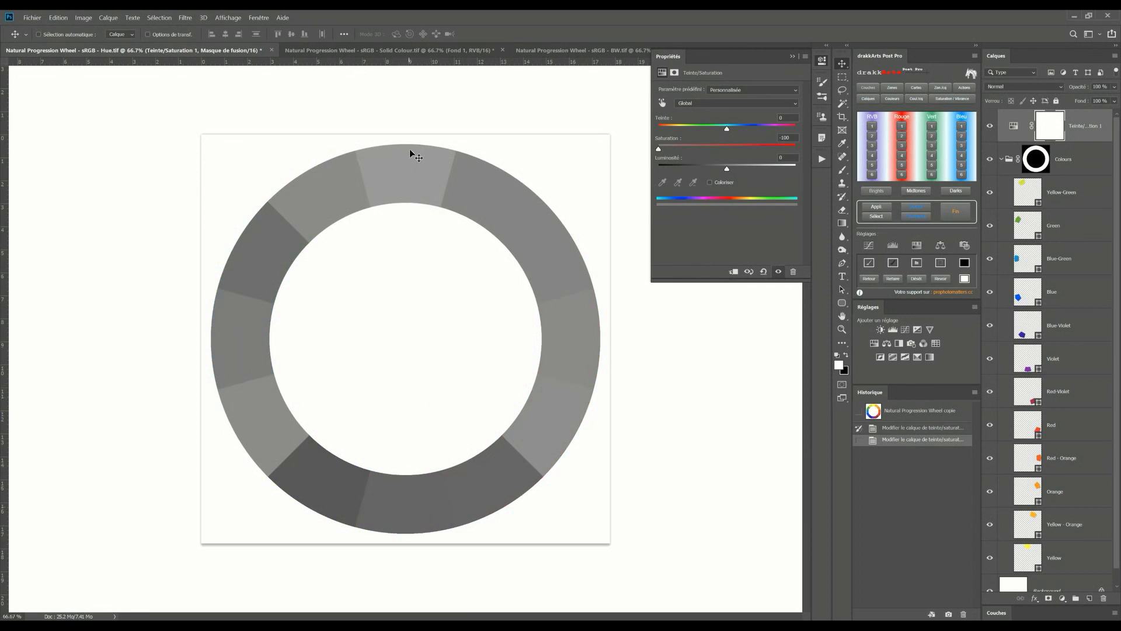
Switch to the Natural Progression Wheel - sRGB - Solid Colour document and view the available fill and adjustment layer types
click(410, 51)
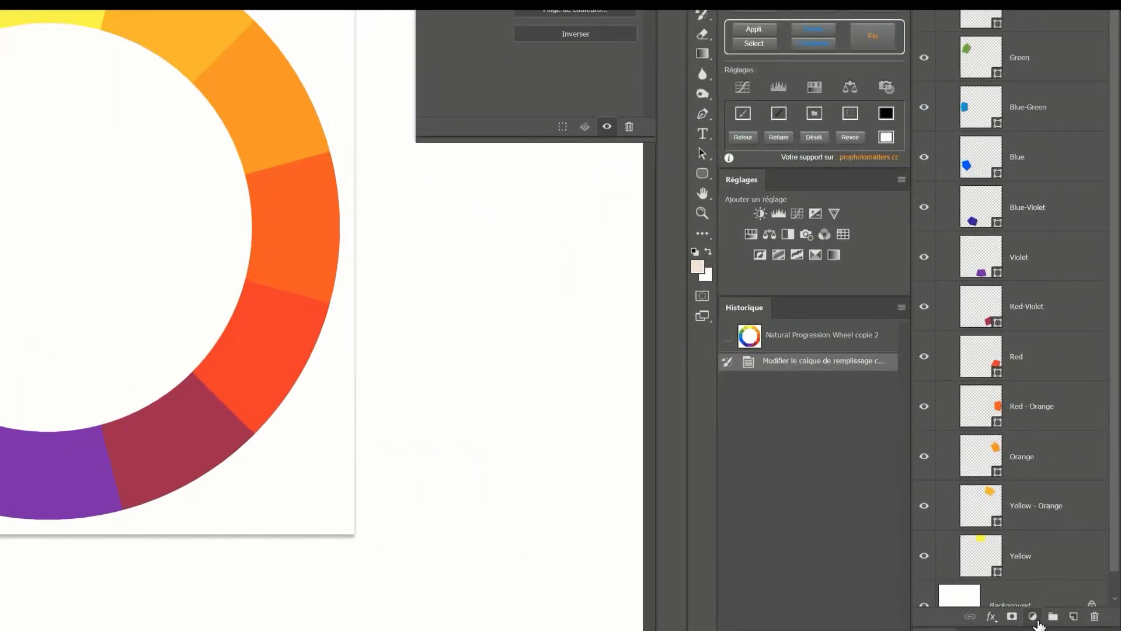
click(1033, 616)
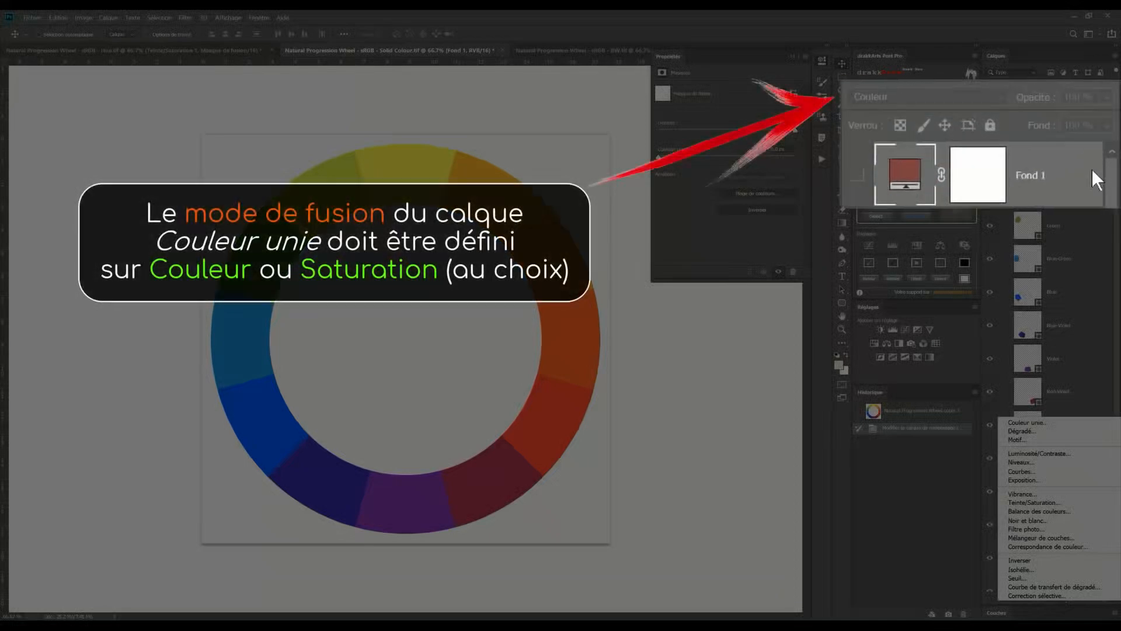
click(1108, 123)
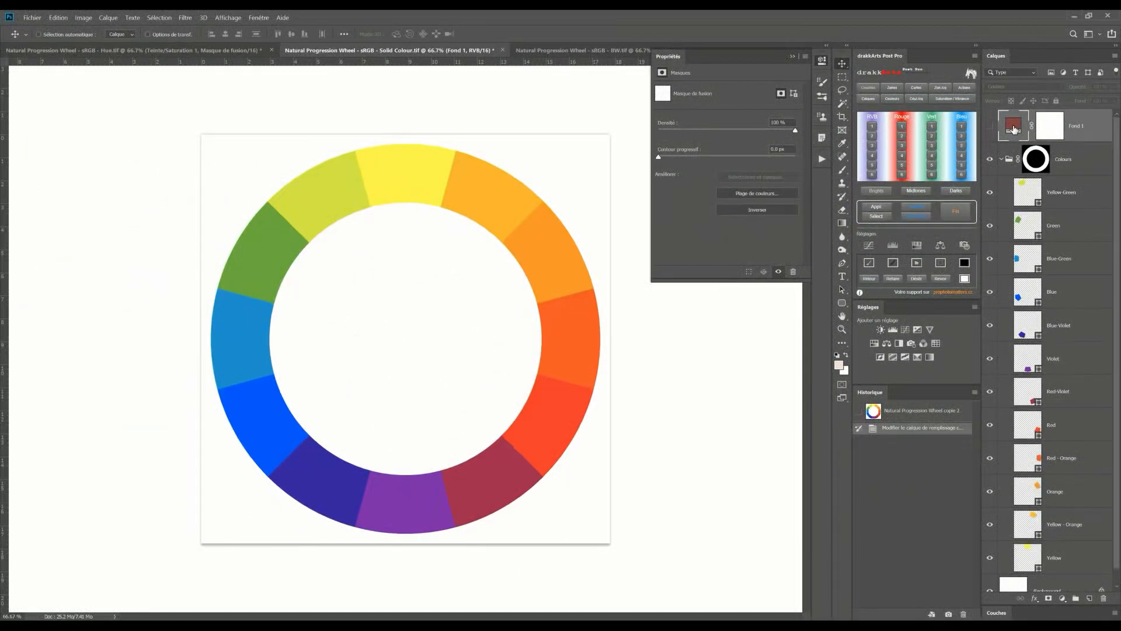
Set the Fond 1 solid colour fill to a neutral grey with 0% saturation, hex bebebe
double_click(1013, 129)
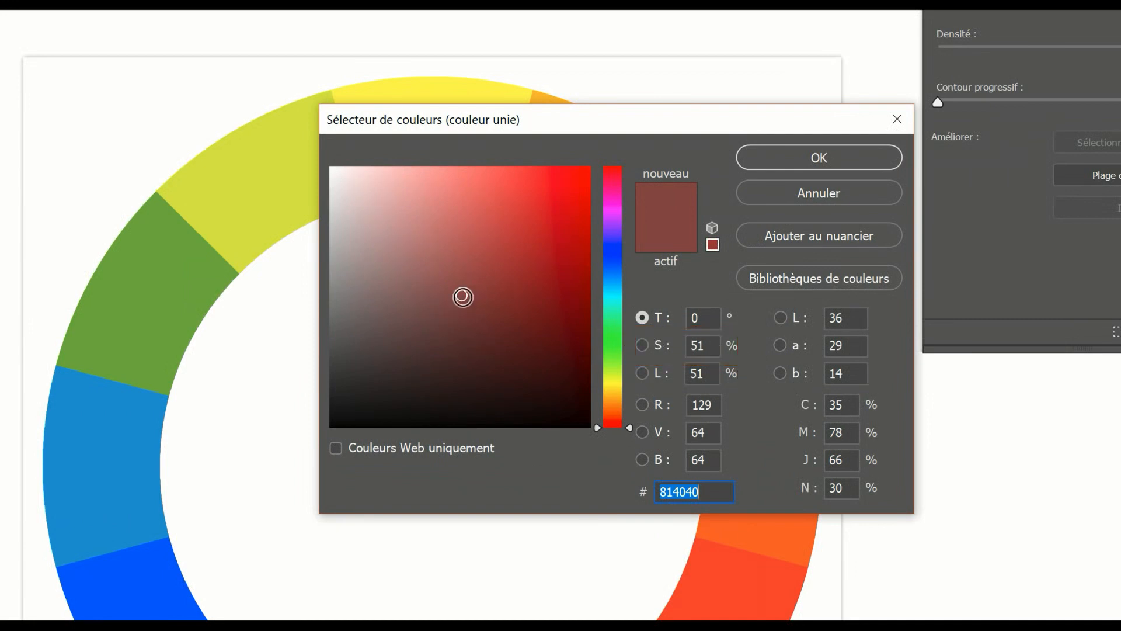
click(461, 297)
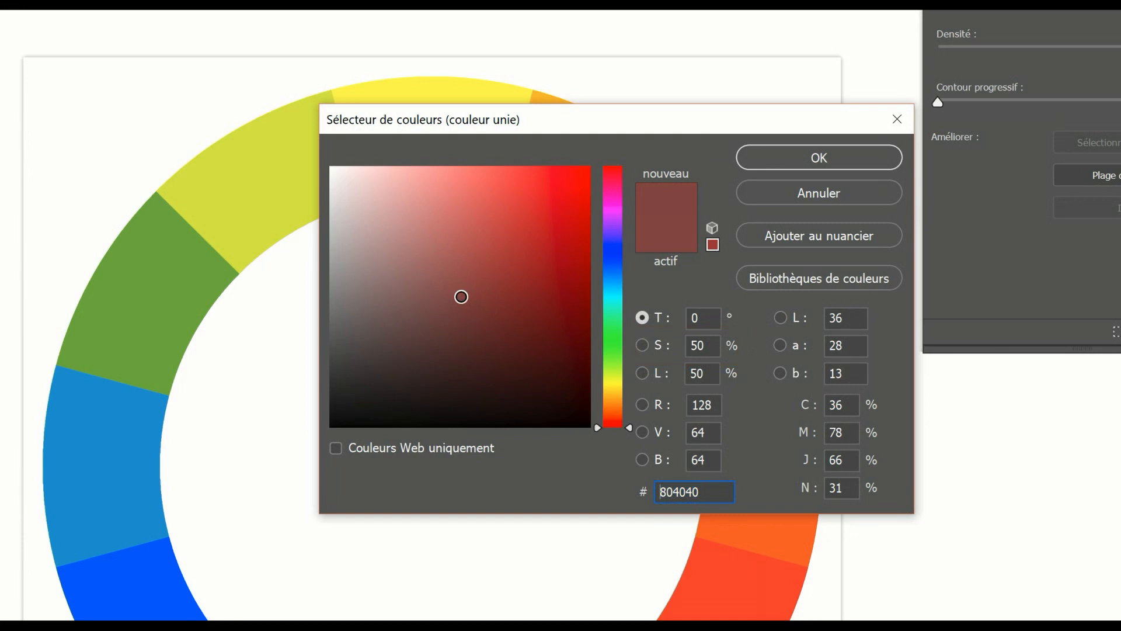
mouse_move(462, 297)
mouse_down()
mouse_move(321, 301)
mouse_move(297, 170)
mouse_move(283, 221)
mouse_move(288, 450)
mouse_move(283, 158)
mouse_move(265, 400)
mouse_move(272, 204)
mouse_move(268, 233)
mouse_up()
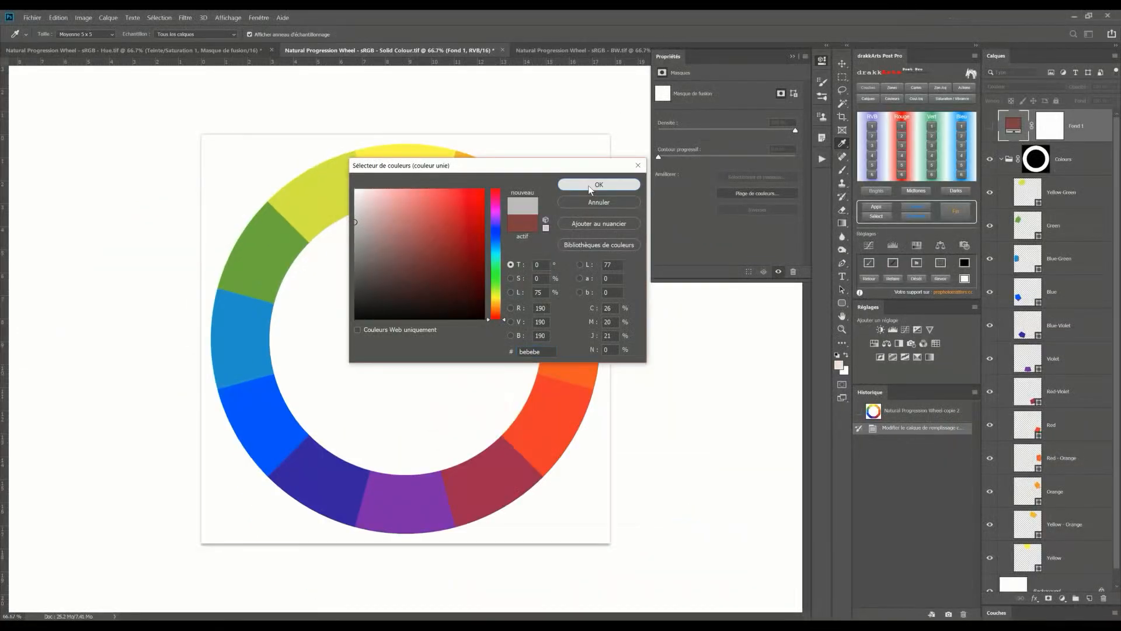
click(799, 158)
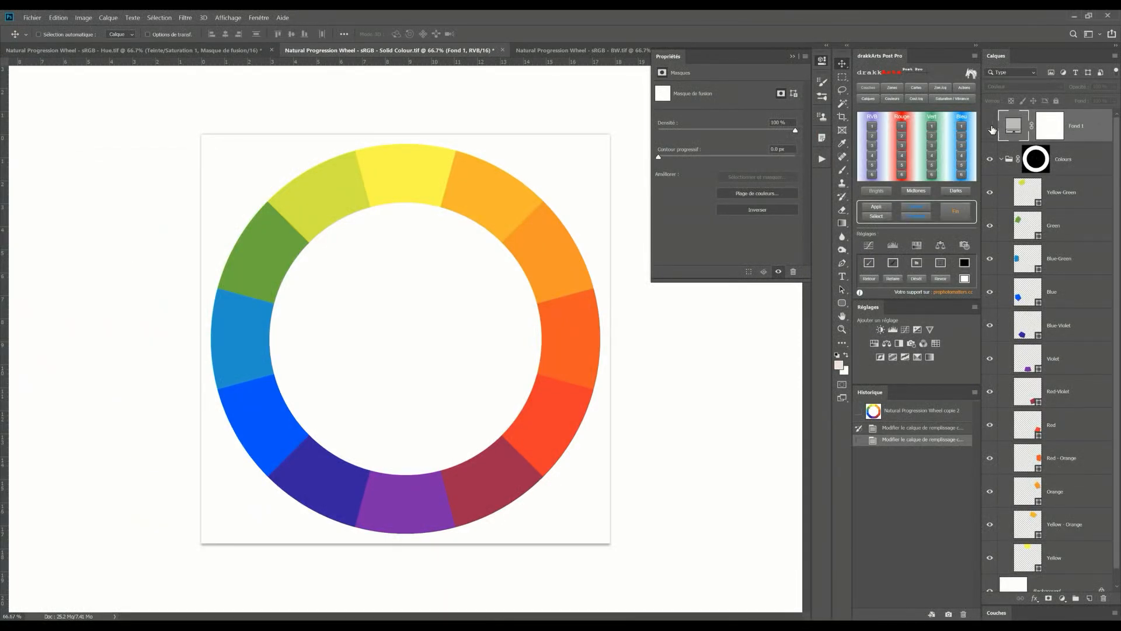
Show the Fond 1 fill layer, toggling its visibility to compare the wheel in greyscale and in colour
click(991, 126)
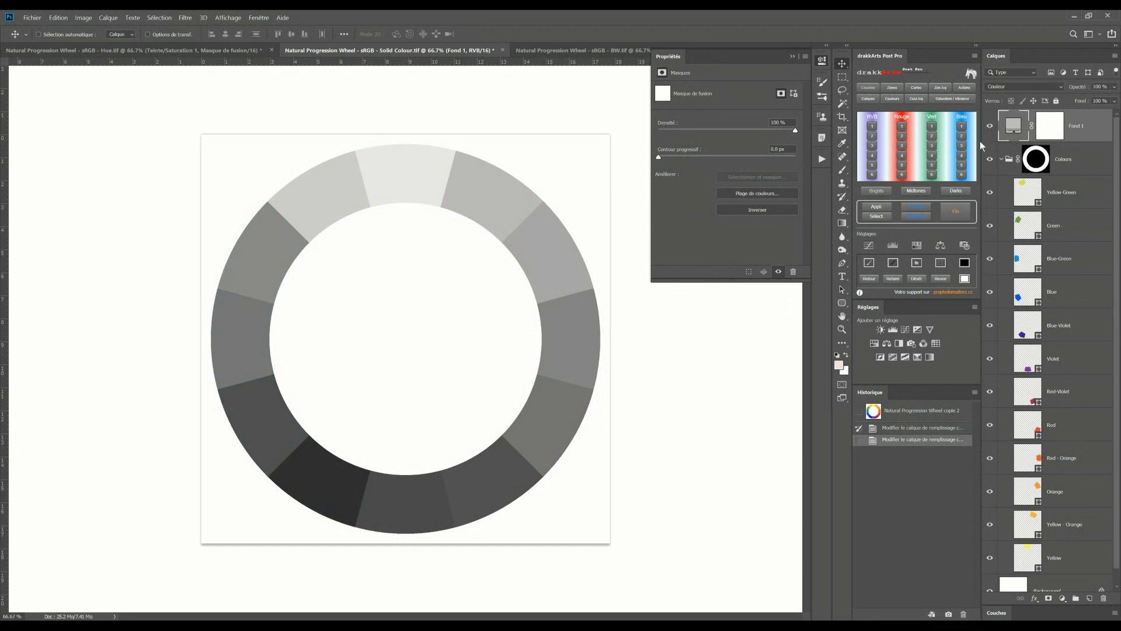
click(988, 126)
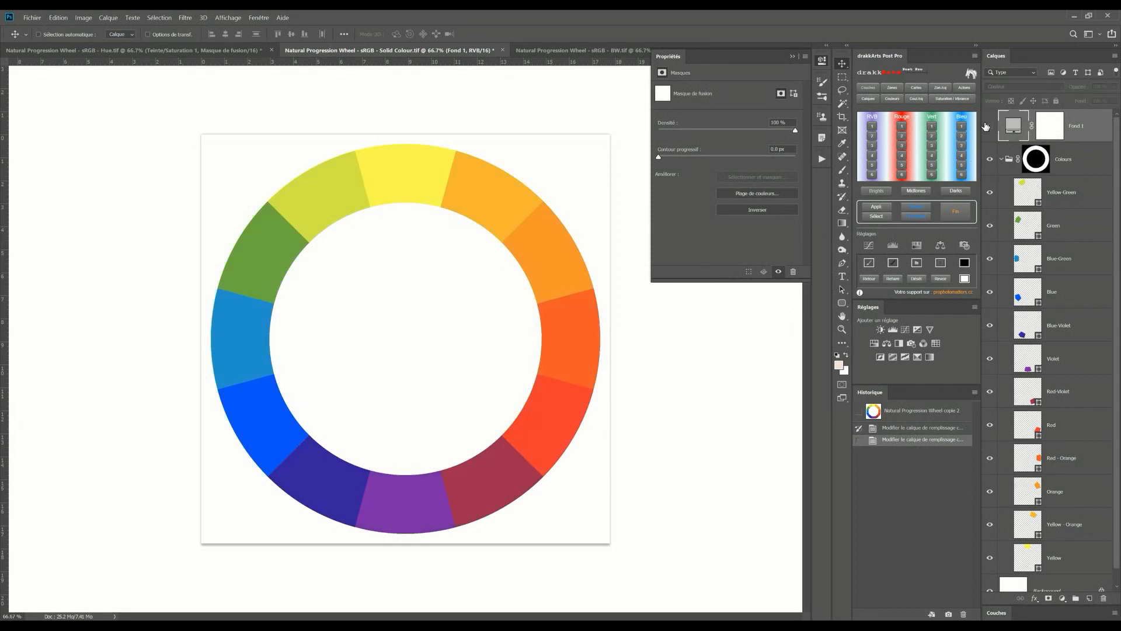
click(988, 126)
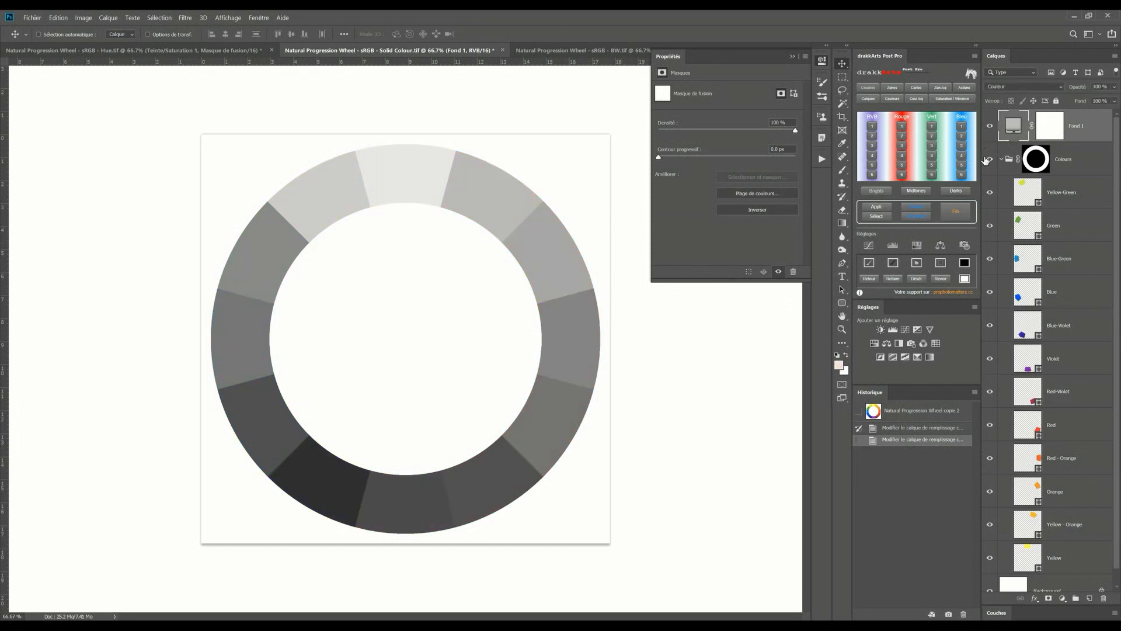
Toggle the Yellow, Blue, Yellow-Orange, Red, Violet and Red-Violet layers in turn to compare their grey tones under the solid fill
click(990, 561)
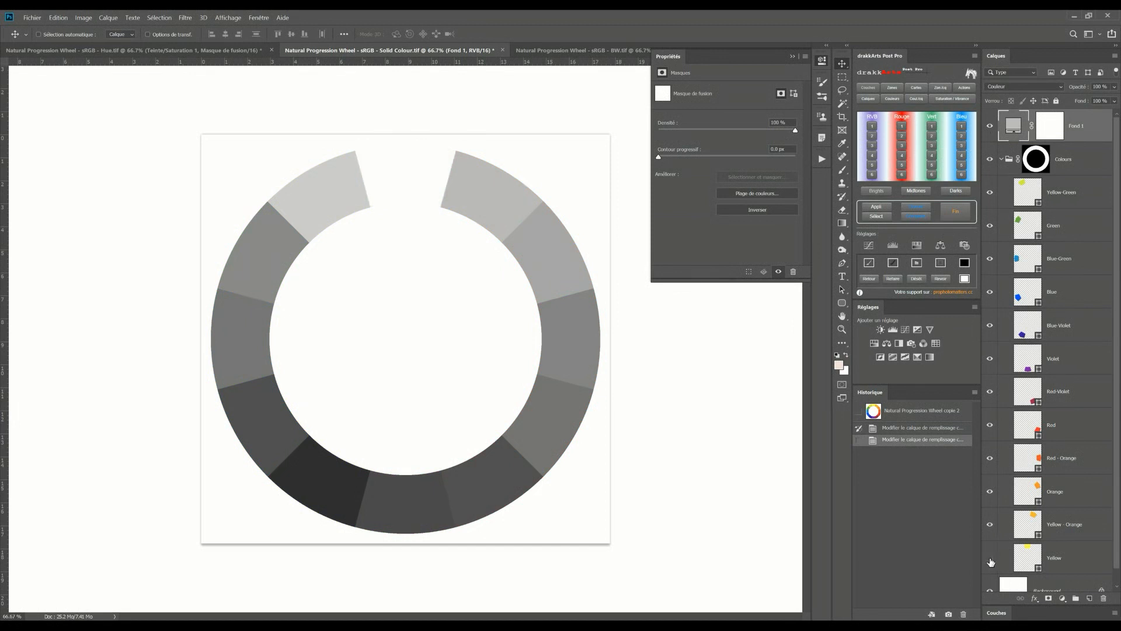
click(990, 561)
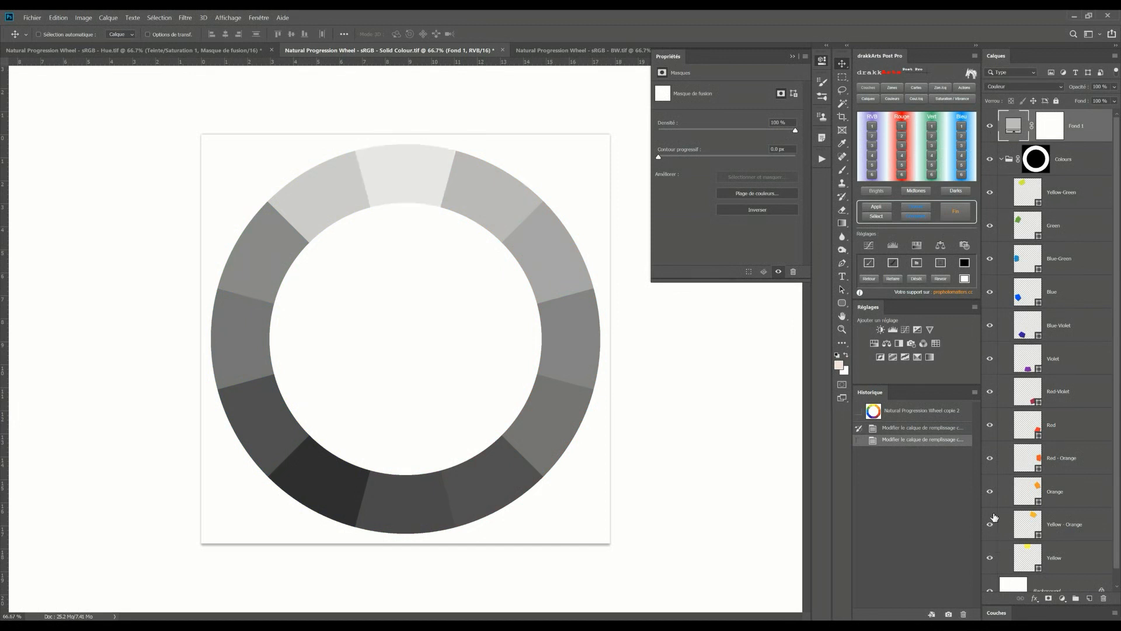
click(990, 293)
click(990, 293)
click(991, 525)
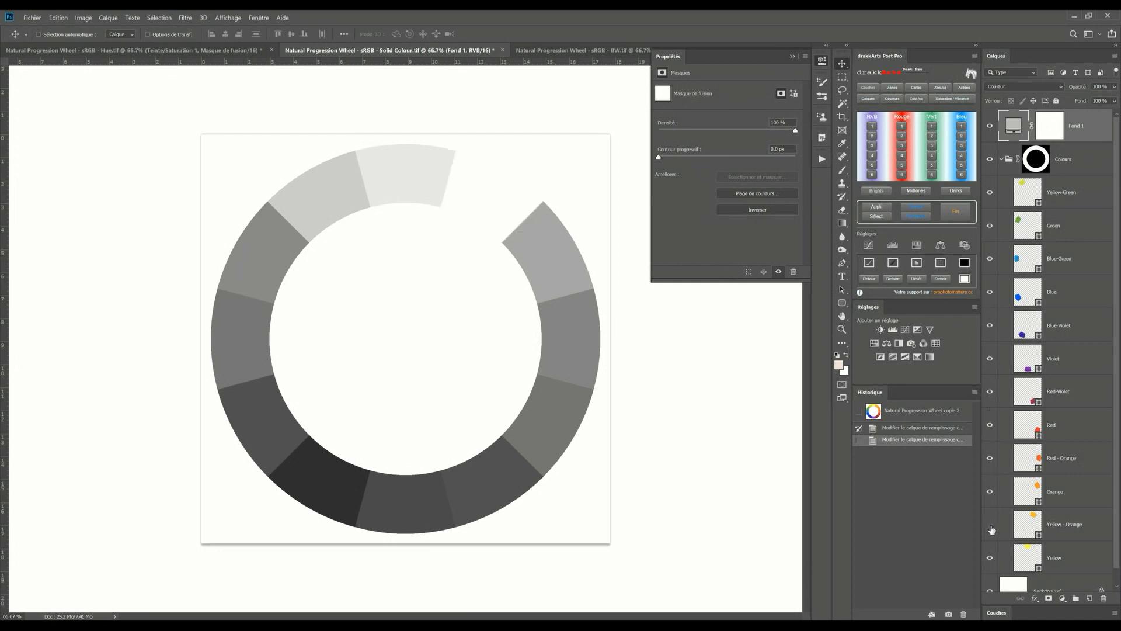
click(991, 529)
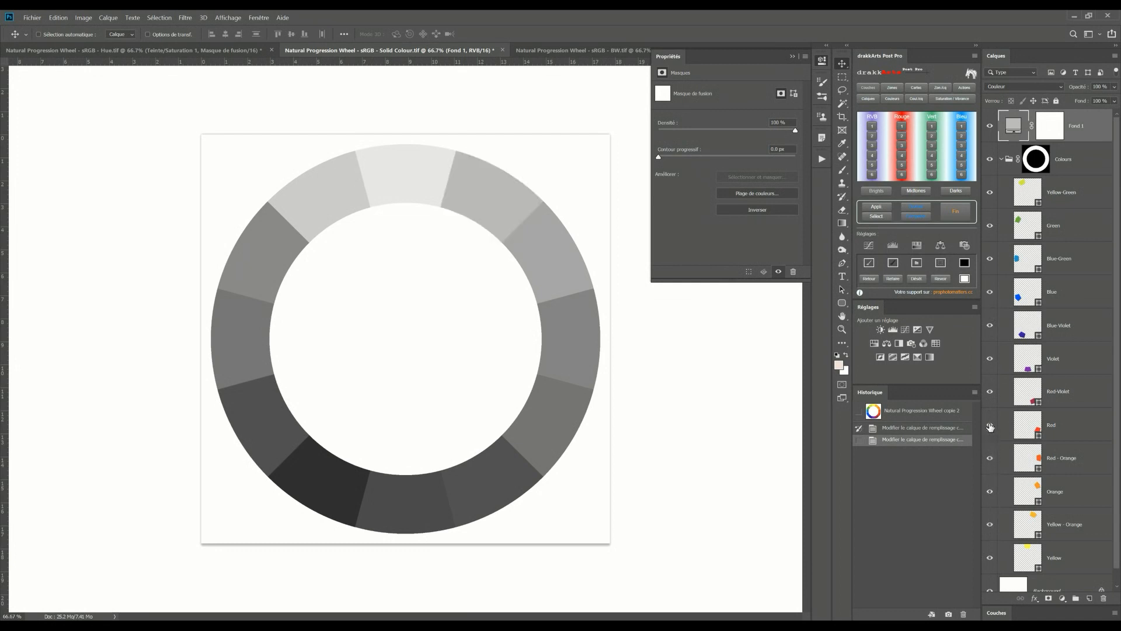
click(990, 426)
click(991, 428)
click(991, 360)
click(990, 360)
click(991, 394)
click(990, 394)
Activate the Hand tool, switch to the Natural Progression Wheel - sRGB - BW document and show the Noir et blanc 1 layer
key(h)
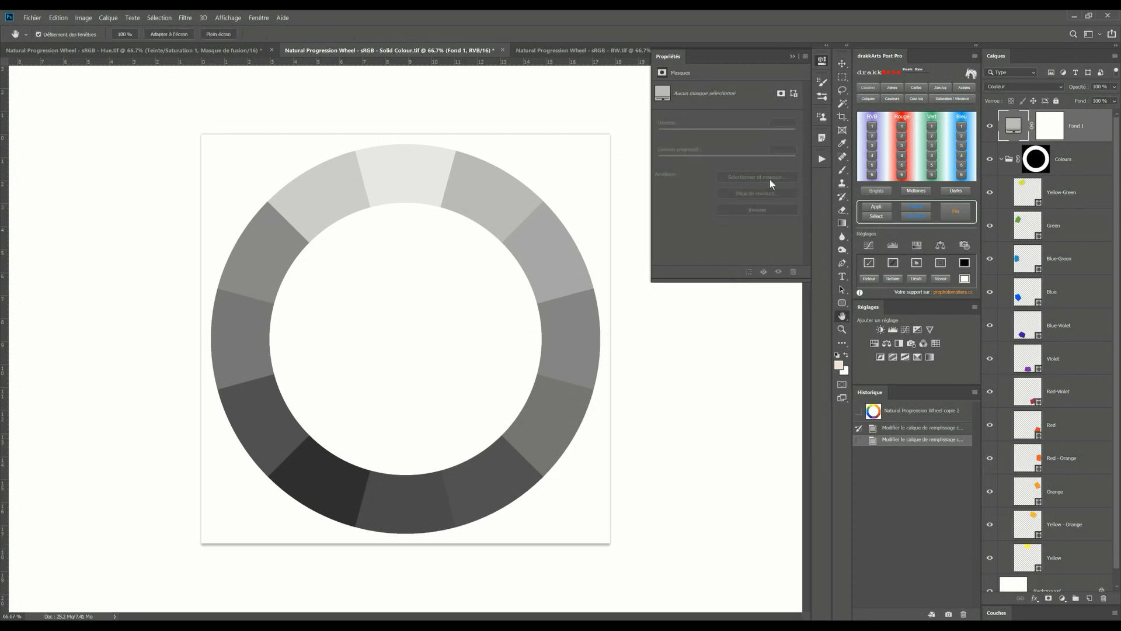
click(619, 51)
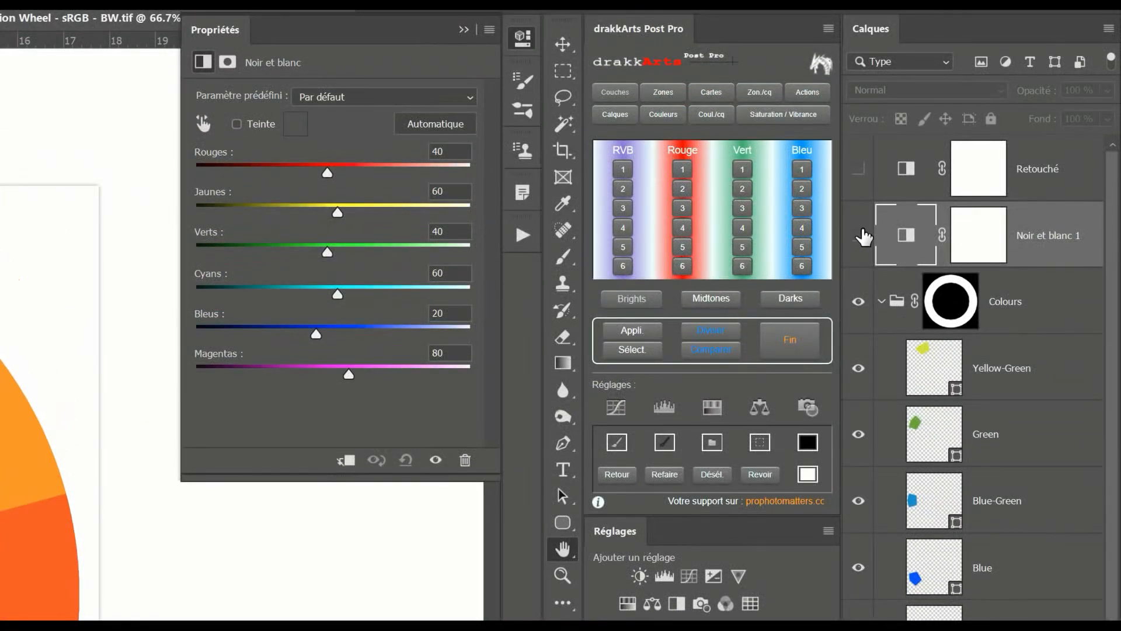
click(859, 235)
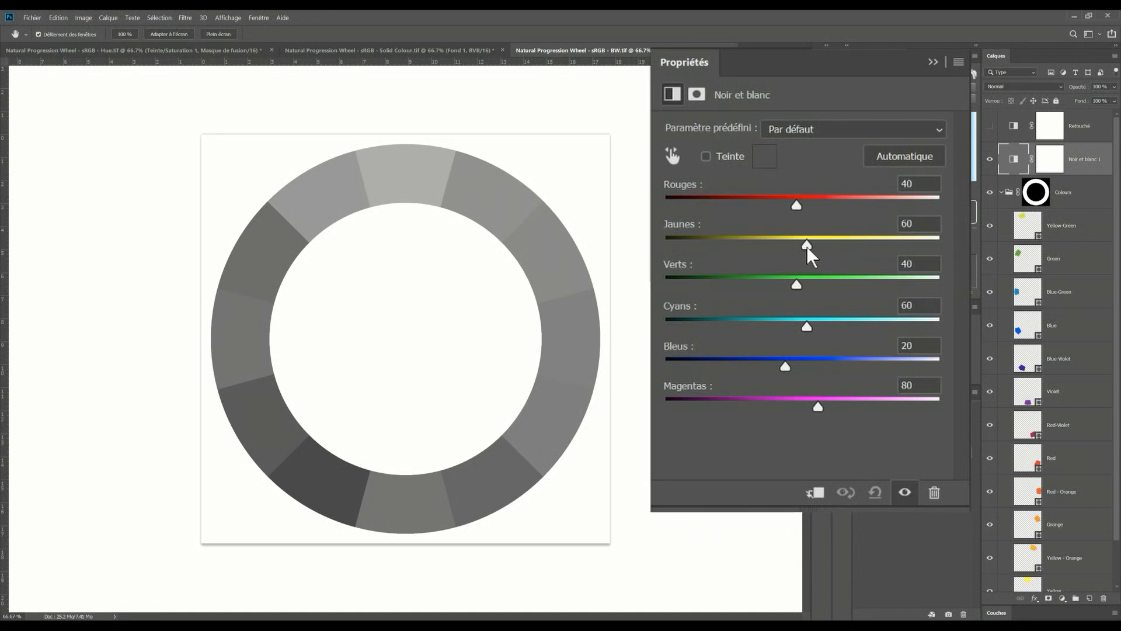
Try raising Jaunes to 102 in the Noir et blanc 1 adjustment and reset its sliders to the default values
drag(807, 247, 830, 238)
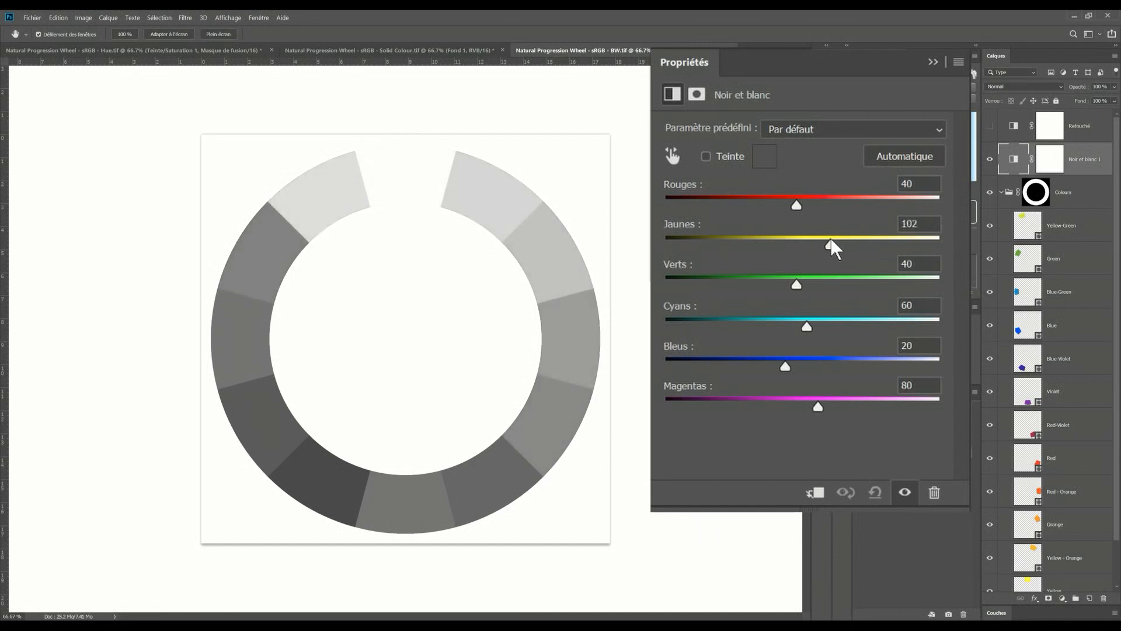
click(764, 272)
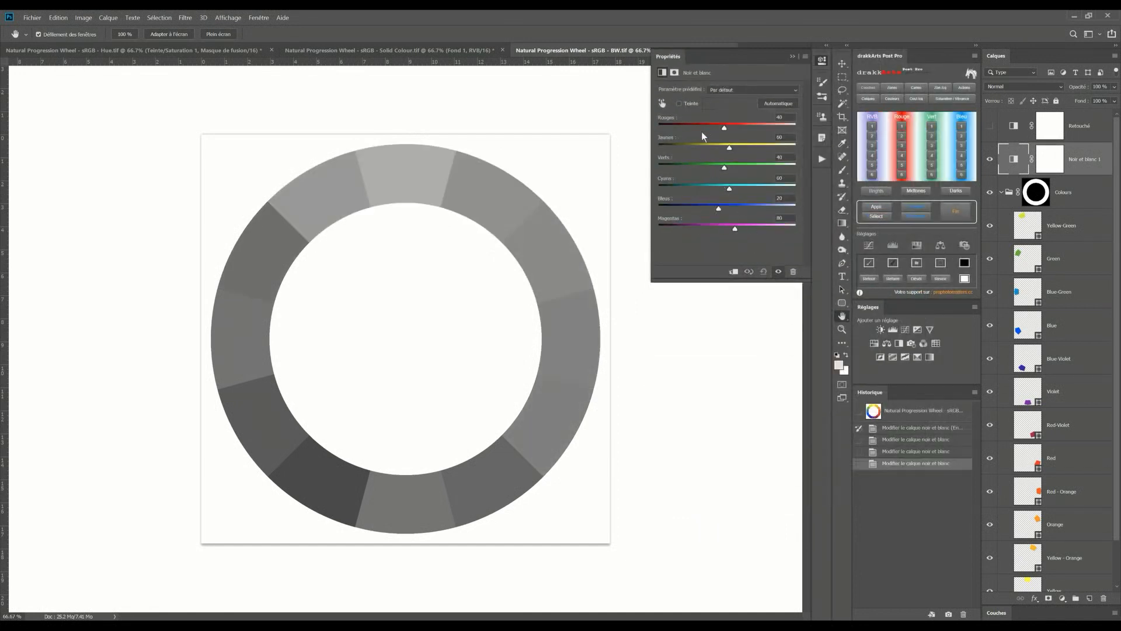
mouse_move(723, 128)
mouse_down()
mouse_move(690, 128)
mouse_move(753, 132)
mouse_move(724, 130)
mouse_up()
Return to the Solid Colour document to examine its greyscale rendering of the wheel
click(447, 50)
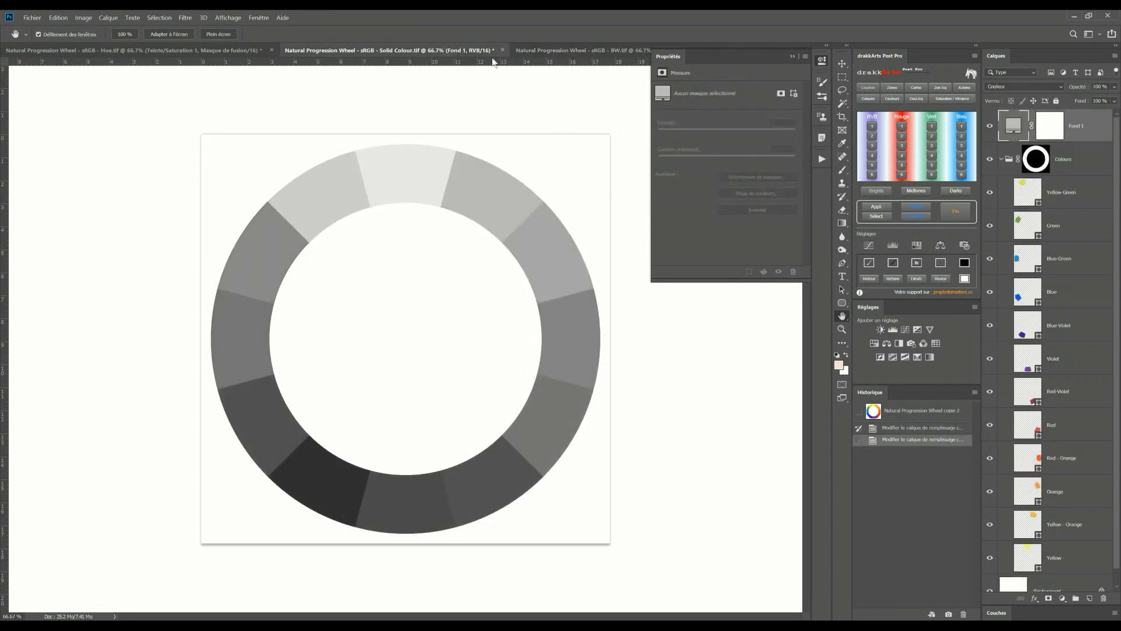
Alternate between the BW and Solid Colour documents to compare the default Noir et blanc 1 rendering with the solid fill
click(580, 52)
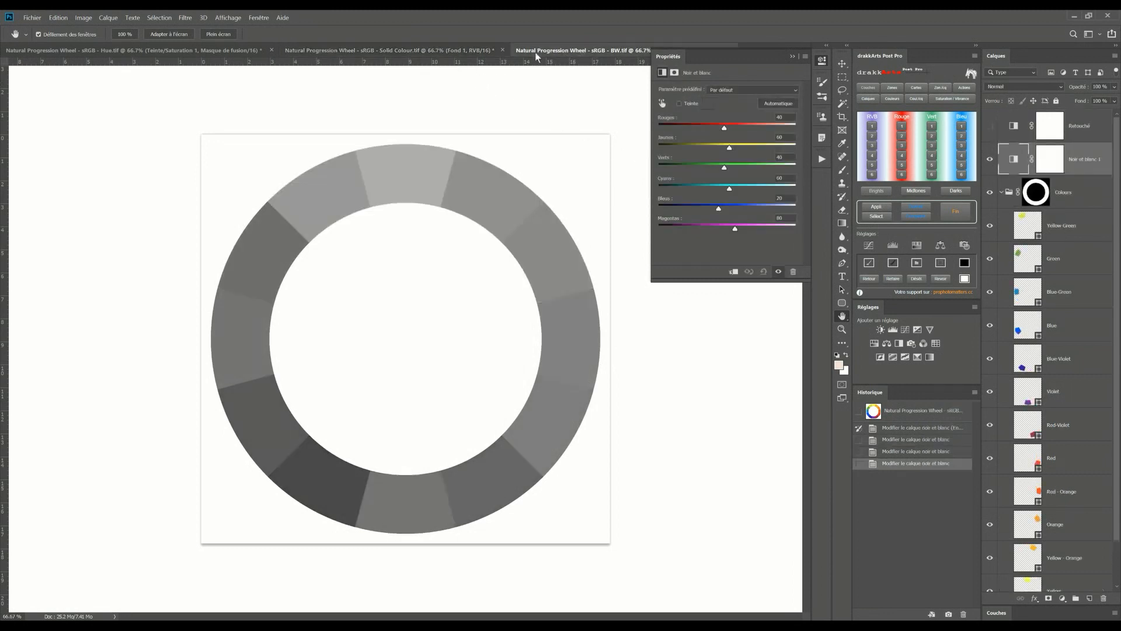
click(433, 48)
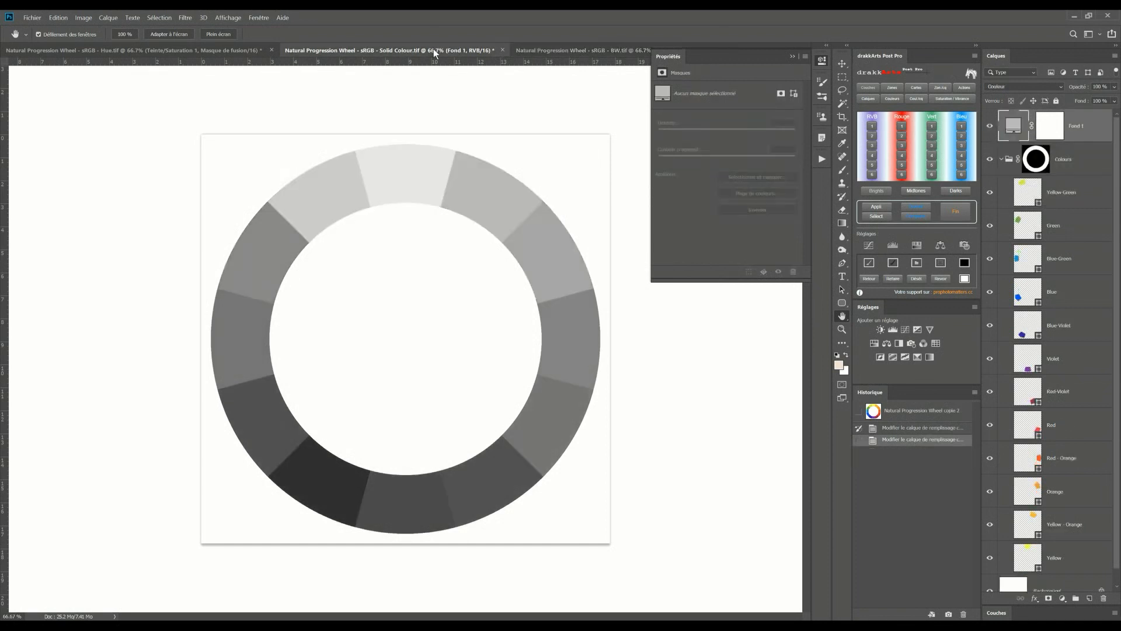
click(552, 51)
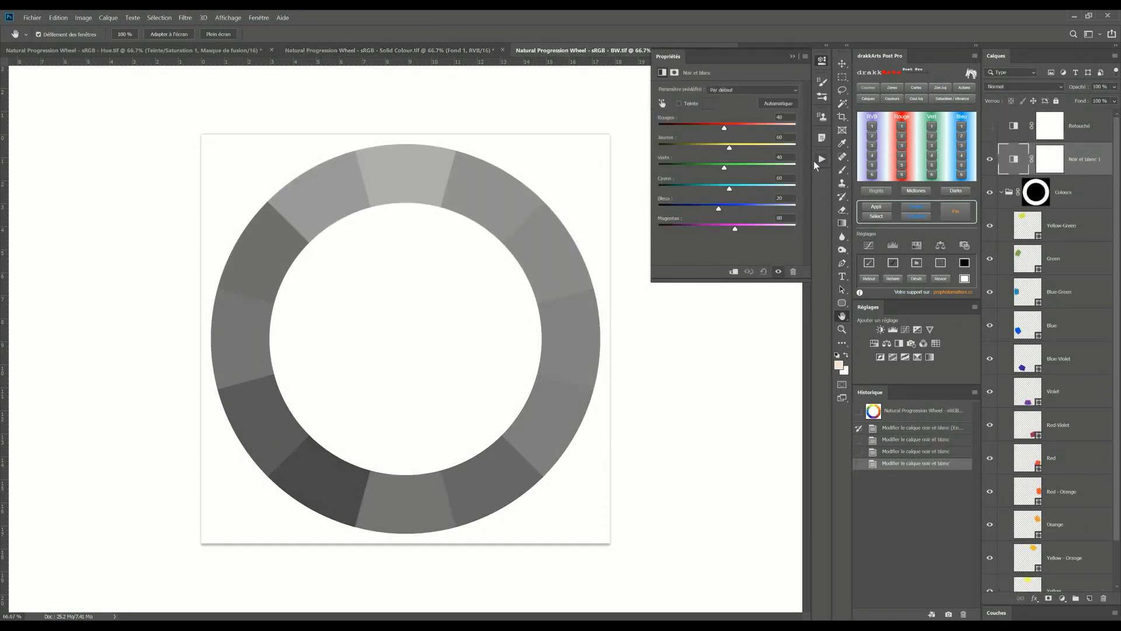
In the BW document, hide the Noir et blanc 1 layer, then select and show the Retouché adjustment layer
click(990, 160)
click(1018, 126)
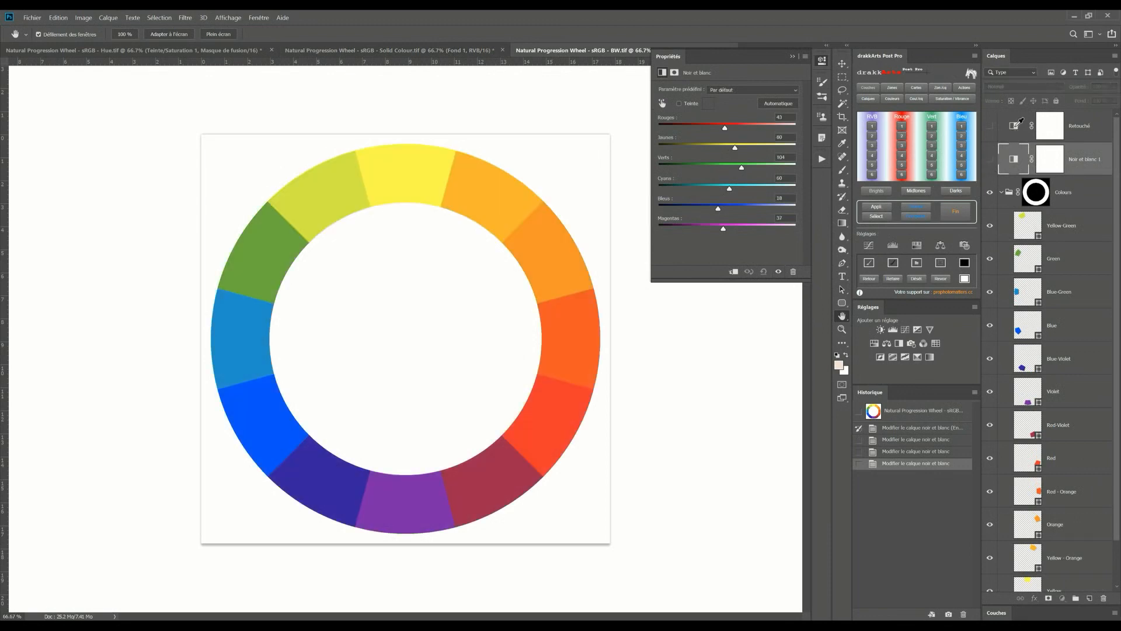
click(992, 126)
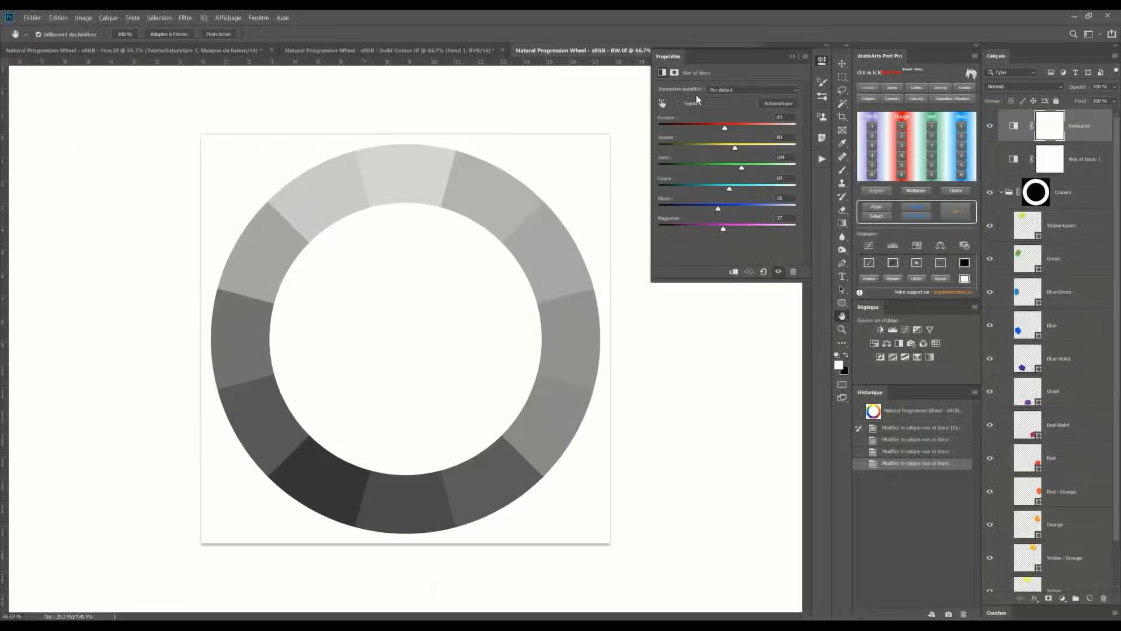
Switch back and forth between the Solid Colour and BW documents to compare the solid fill's greys with the Retouché adjustment
click(453, 47)
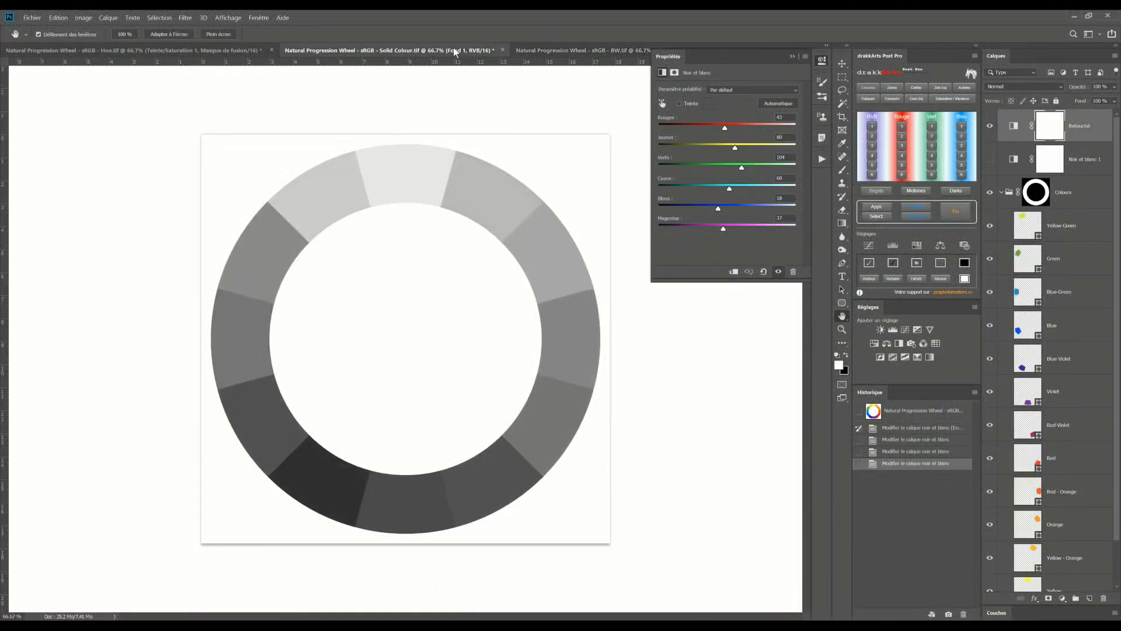
click(556, 48)
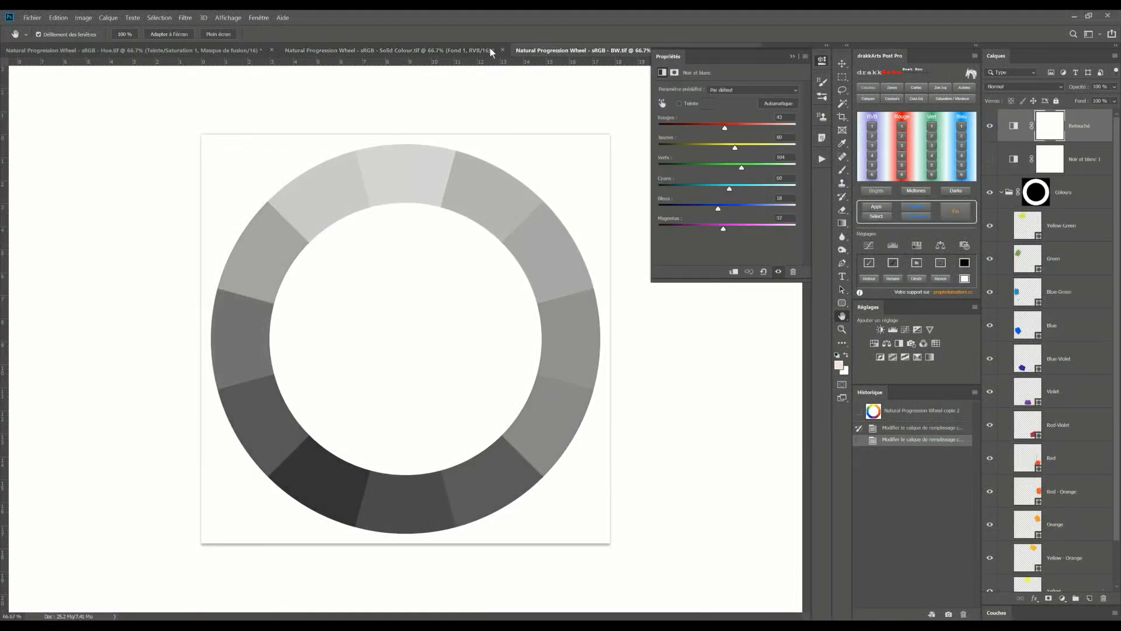
click(443, 47)
click(546, 48)
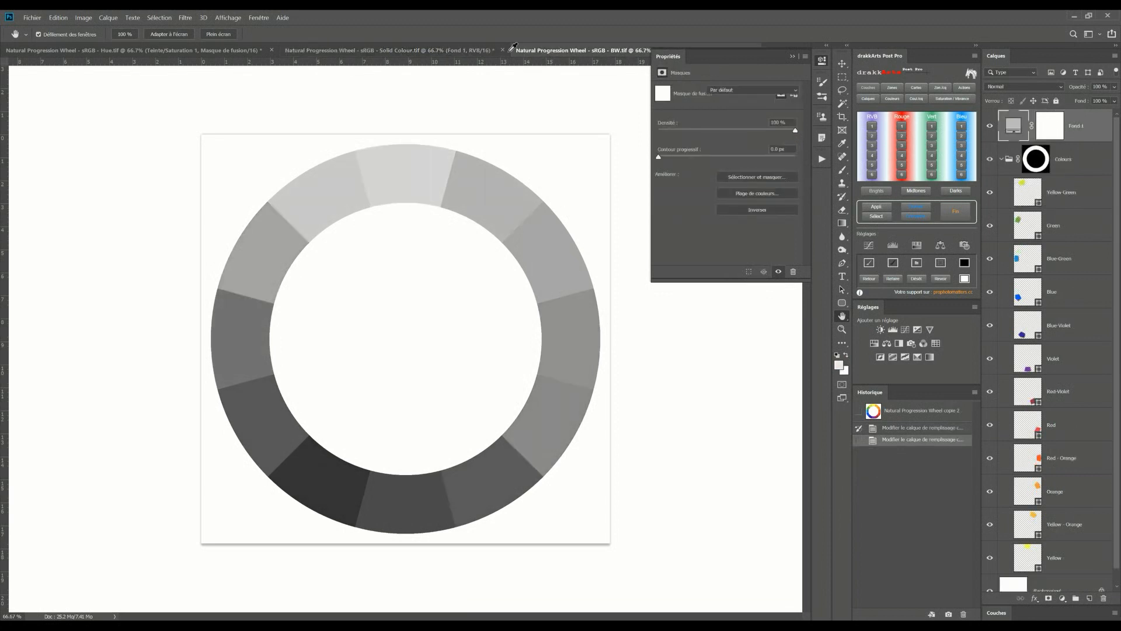
click(426, 51)
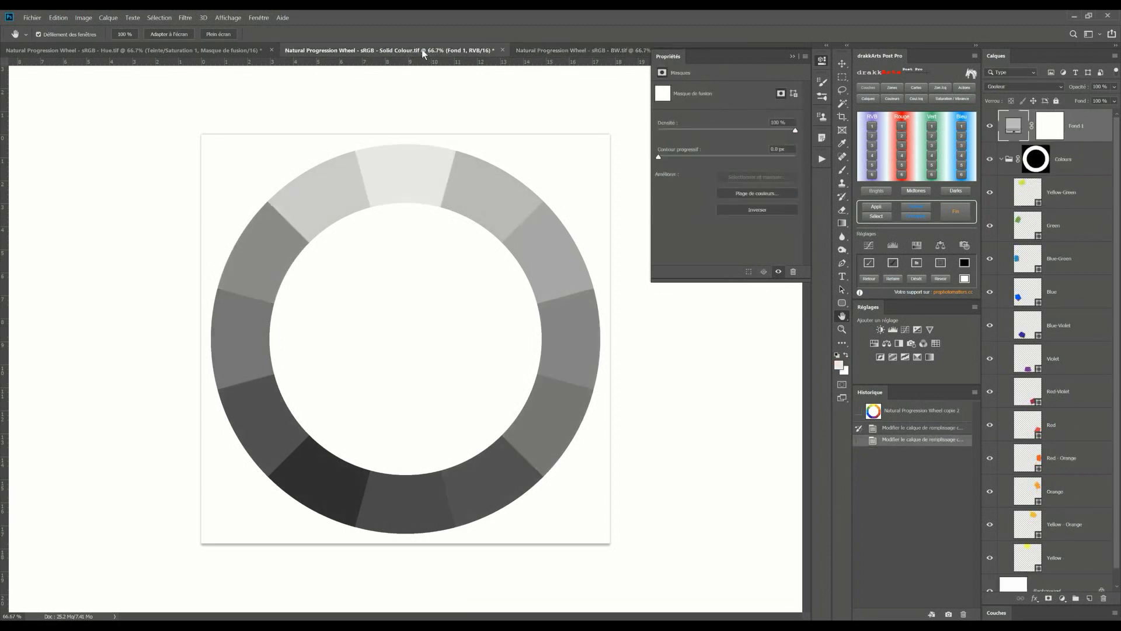